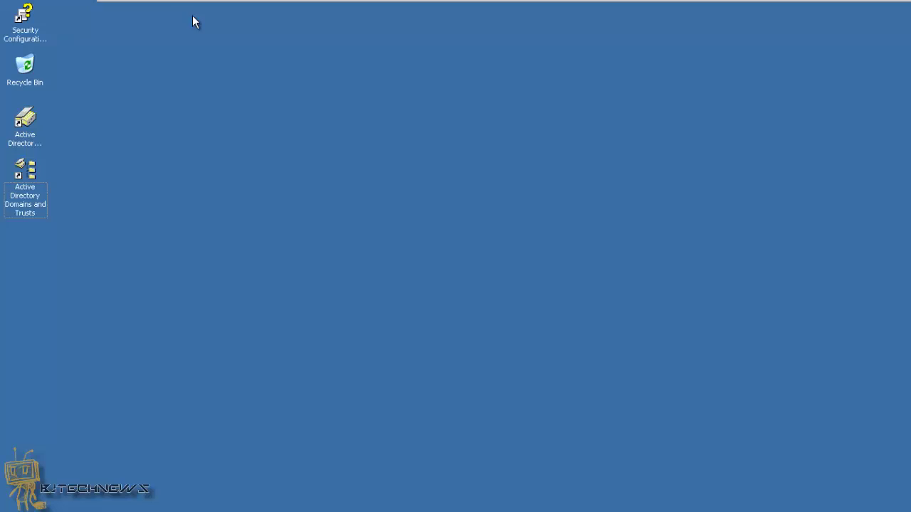
Open Active Directory Users and Computers on bj-2003 after briefly viewing bj-2012
mouse_move(179, 2)
left_click(40, 141)
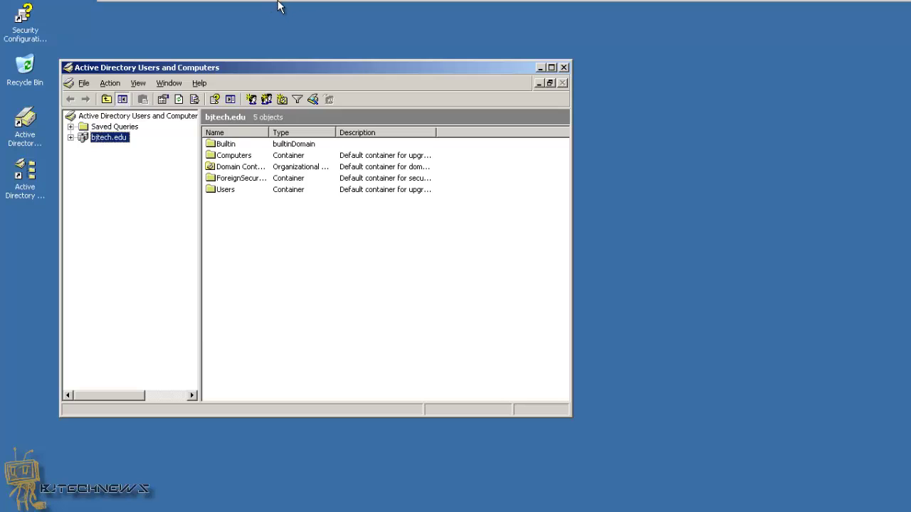
mouse_move(279, 4)
left_click(213, 9)
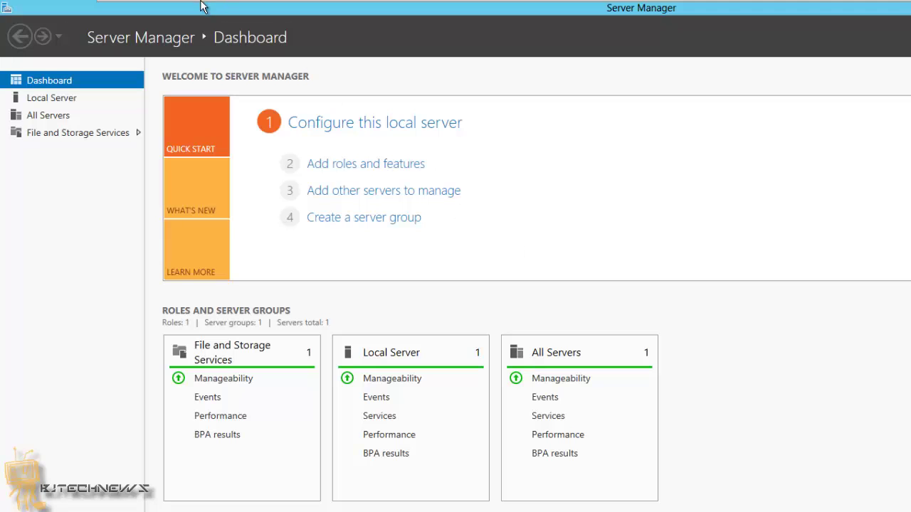
left_click(152, 7)
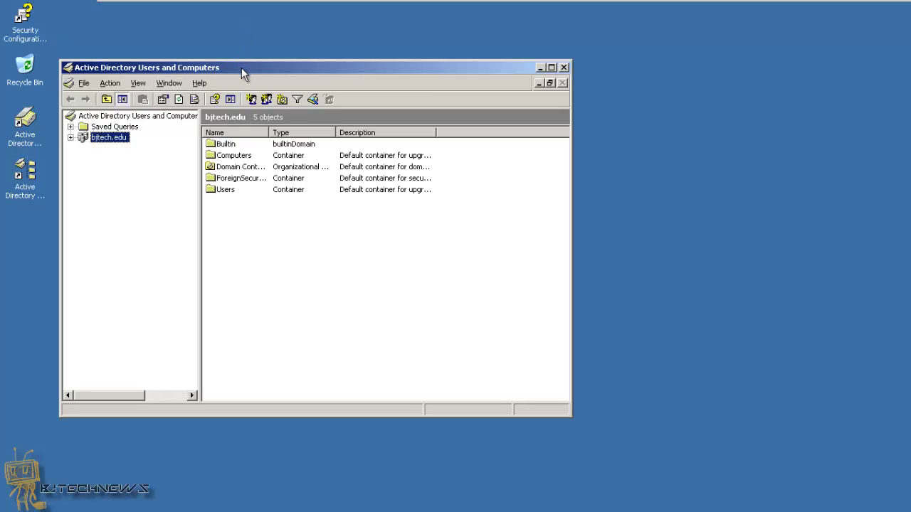
Check bjtech.edu's domain functional level, confirming it is already Windows Server 2003
left_click_drag(241, 68, 280, 68)
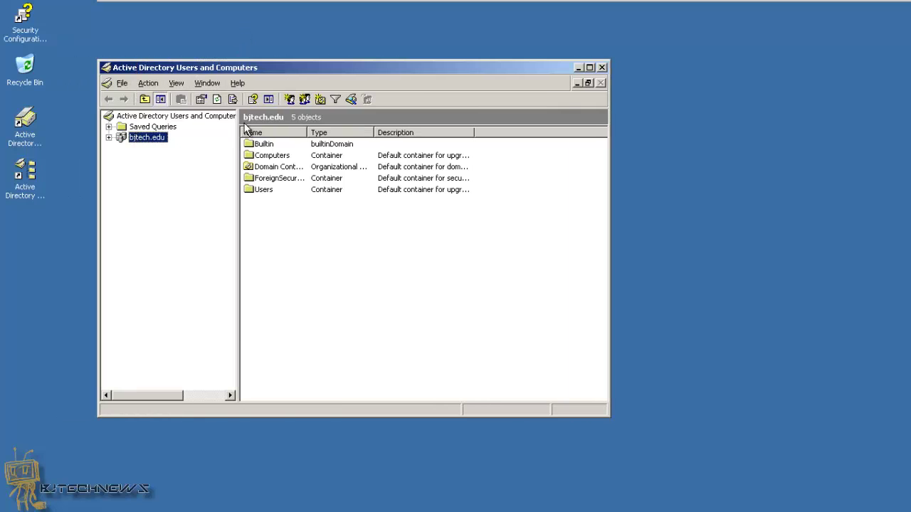
right_click(151, 137)
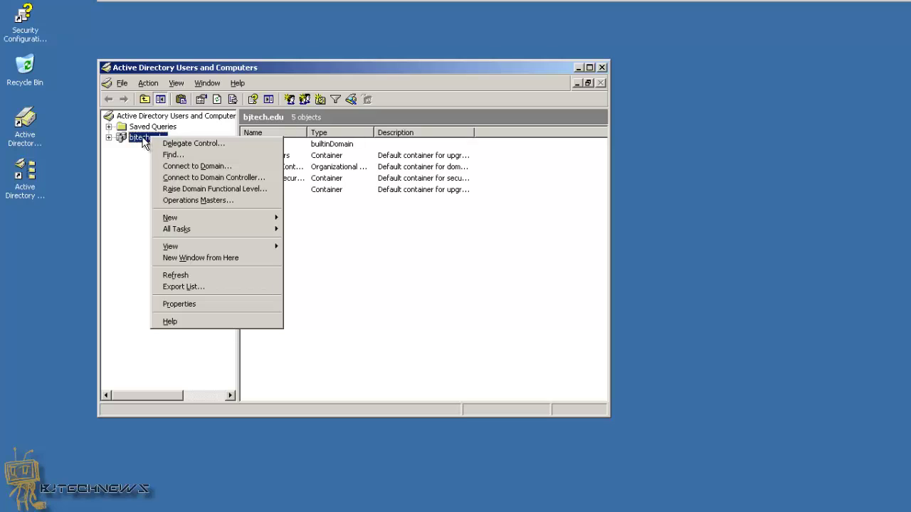
left_click(211, 190)
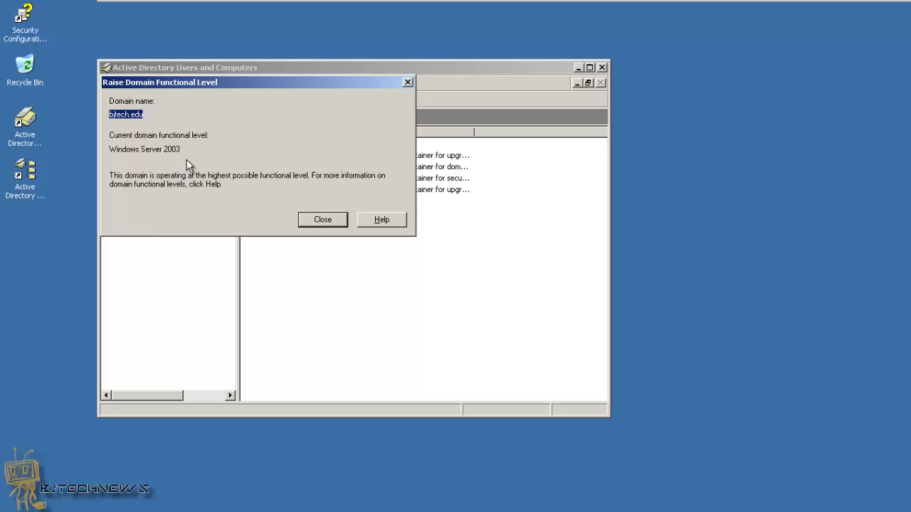
left_click(313, 219)
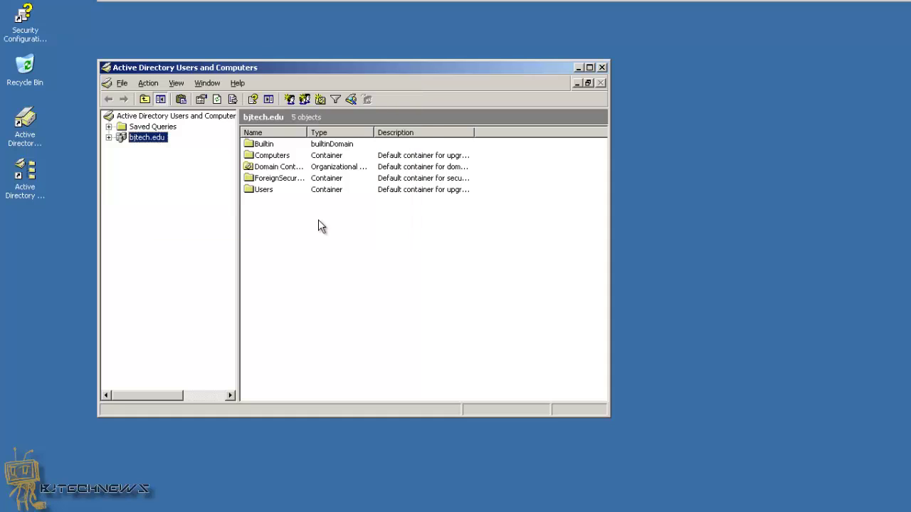
Close Users and Computers and open Active Directory Domains and Trusts
left_click(603, 69)
left_click(28, 178)
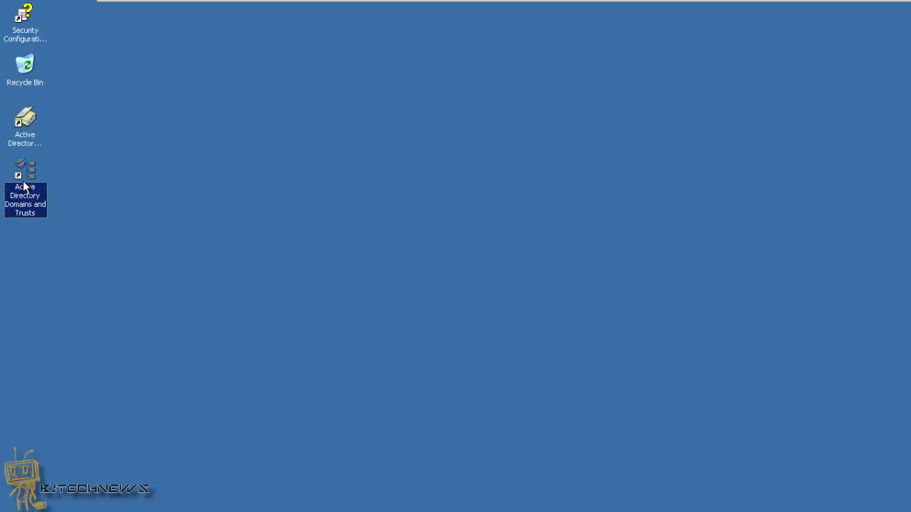
double_click(29, 178)
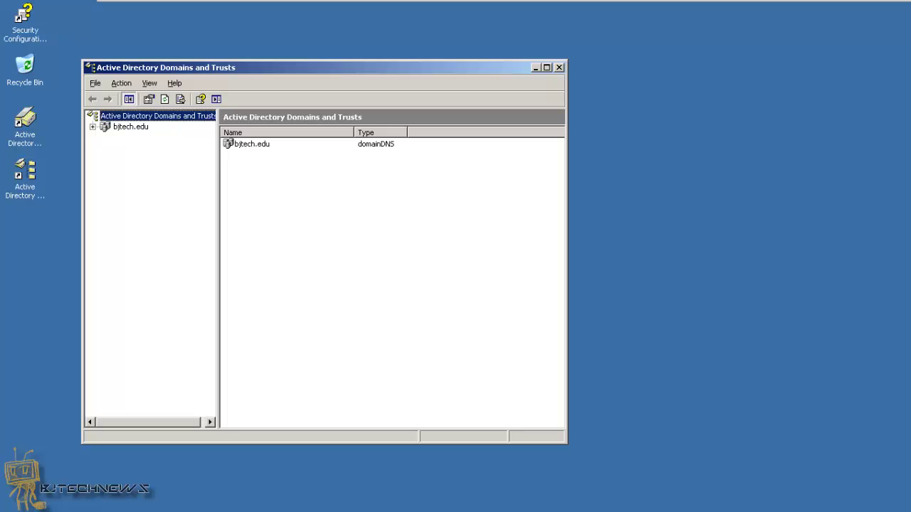
Raise the forest functional level from Windows 2000 to Windows Server 2003
right_click(159, 119)
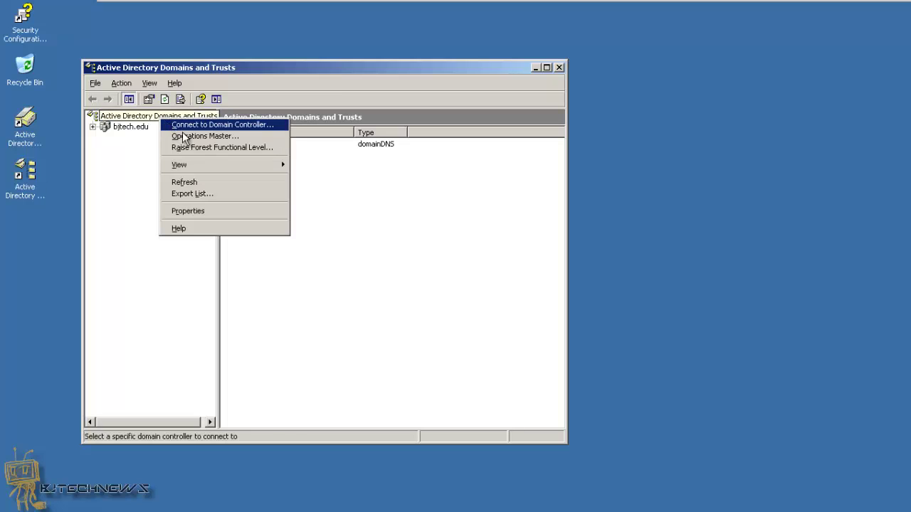
left_click(202, 149)
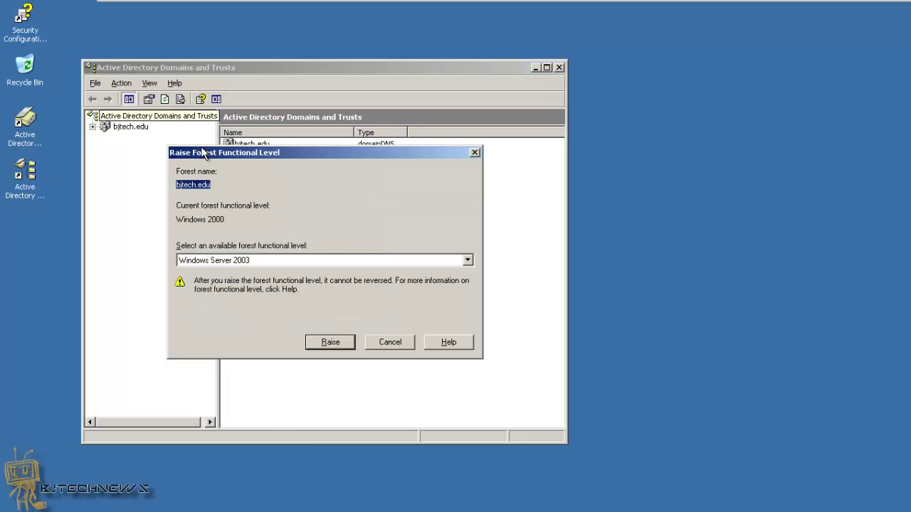
left_click(265, 259)
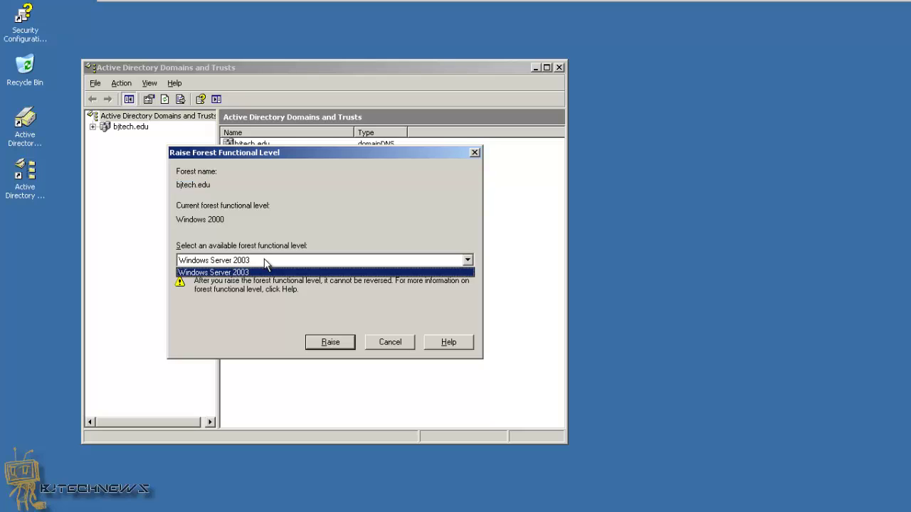
left_click(263, 260)
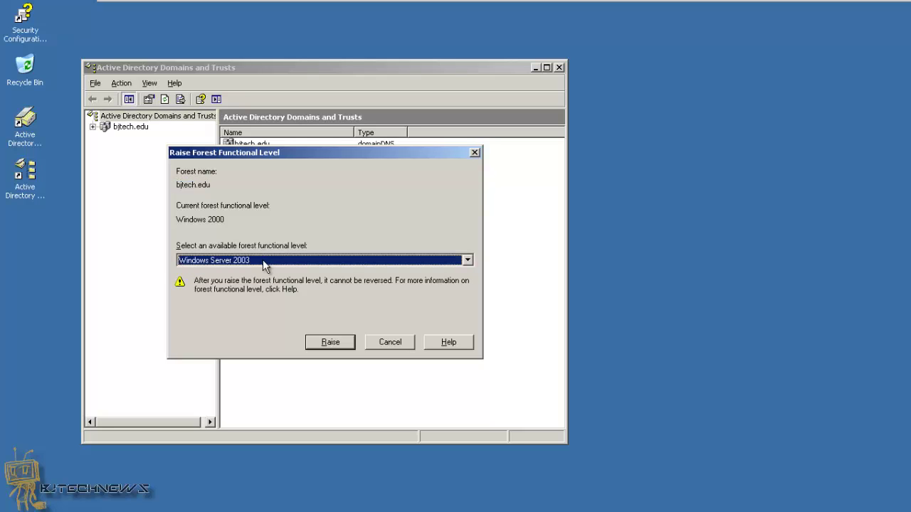
left_click(331, 342)
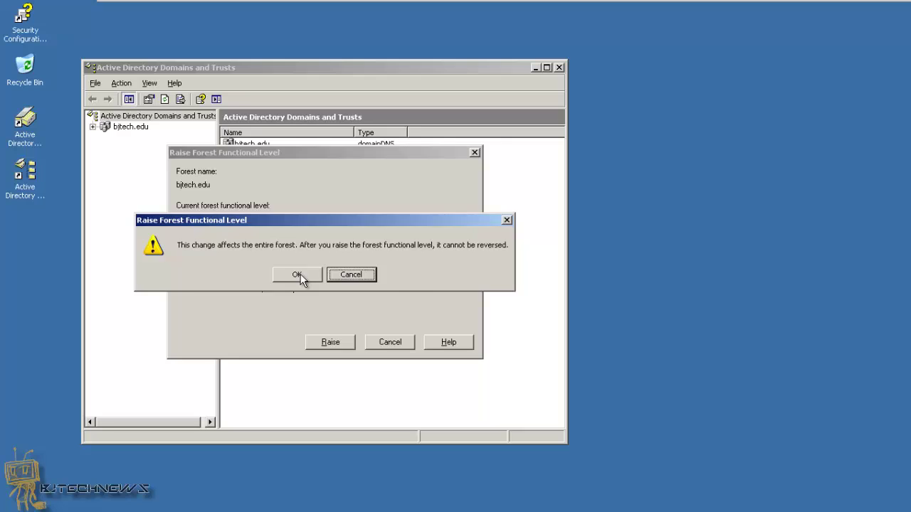
left_click(296, 275)
left_click(363, 276)
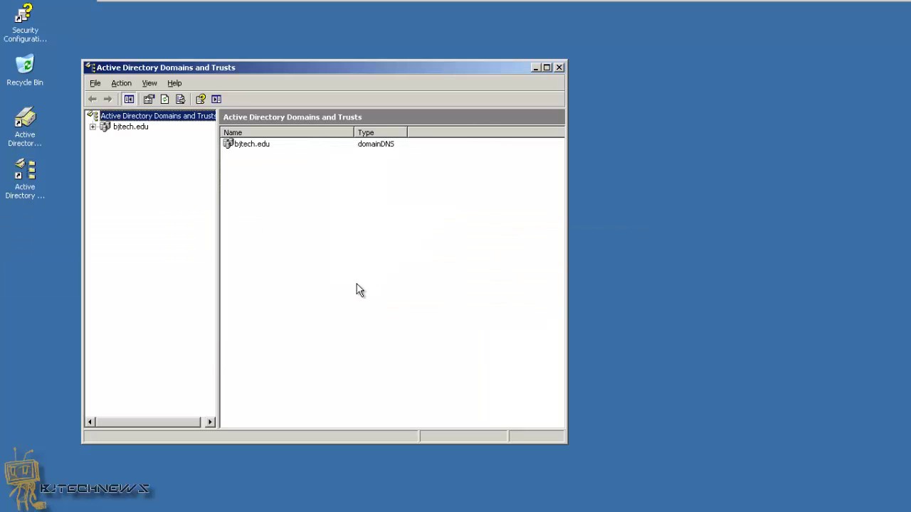
In bjtech.edu Properties, verify domain and forest levels both read Windows Server 2003
left_click(559, 68)
double_click(25, 120)
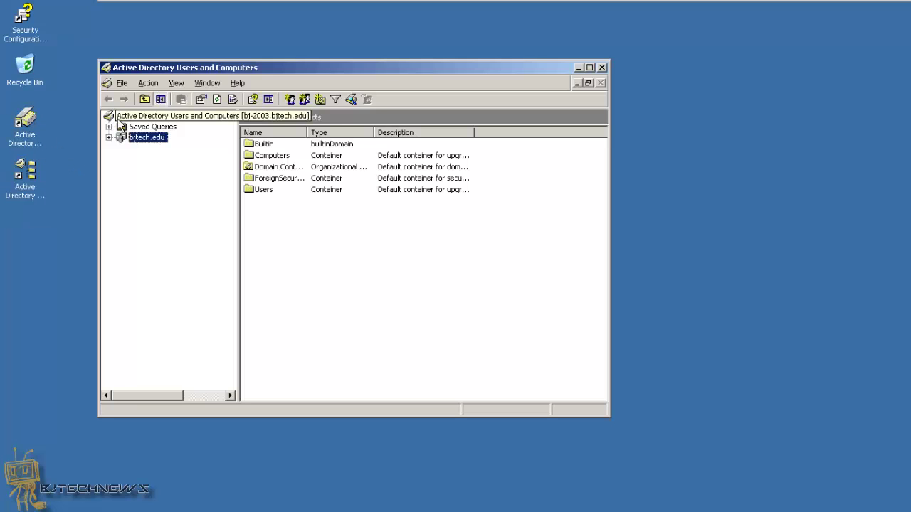
right_click(139, 116)
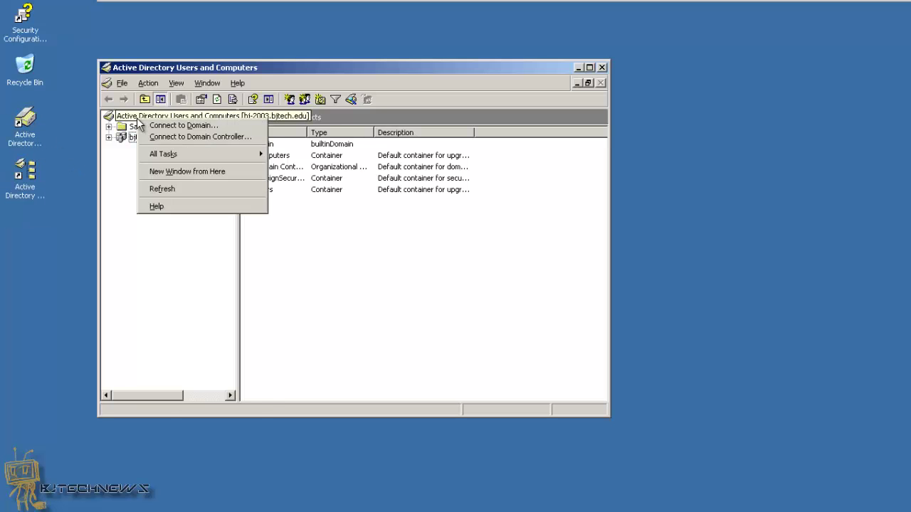
right_click(154, 137)
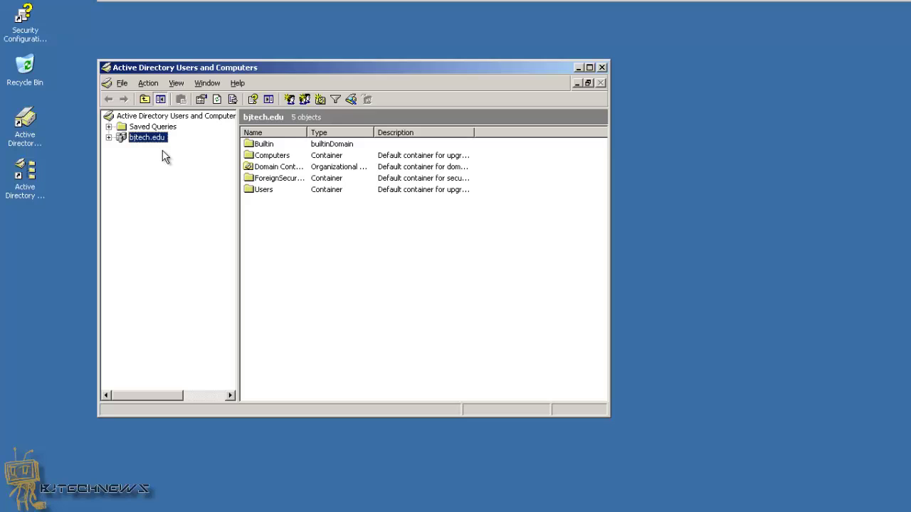
left_click(212, 308)
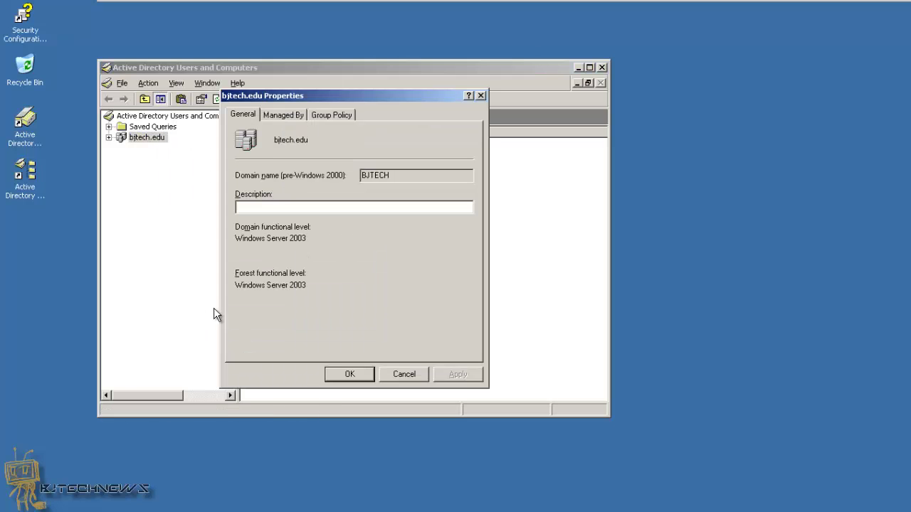
left_click_drag(311, 286, 234, 286)
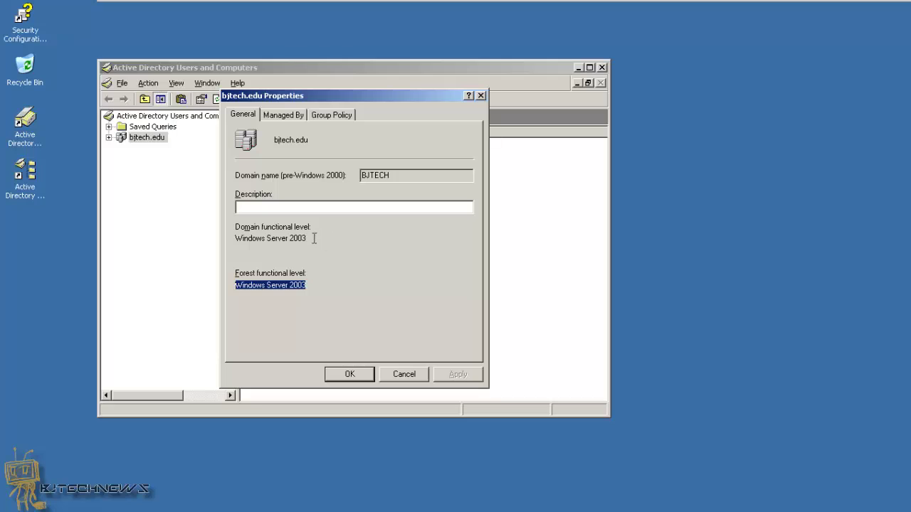
left_click(403, 374)
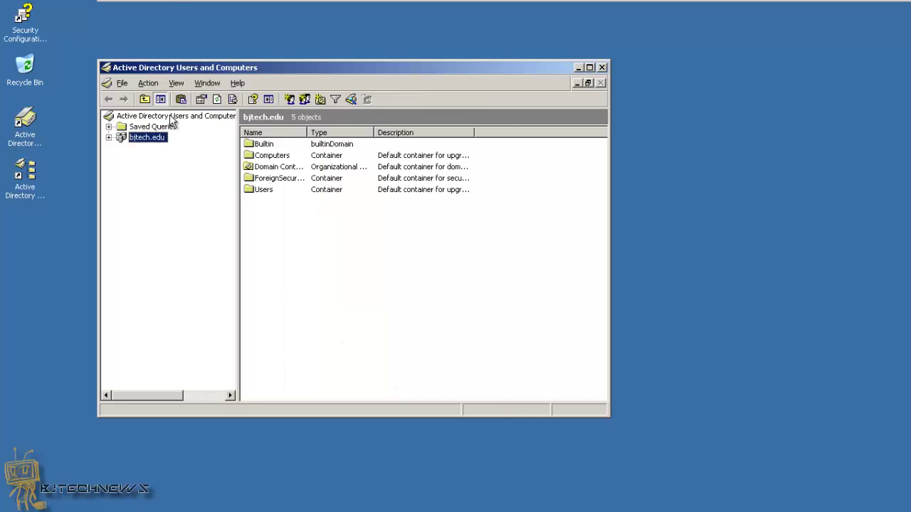
left_click(207, 9)
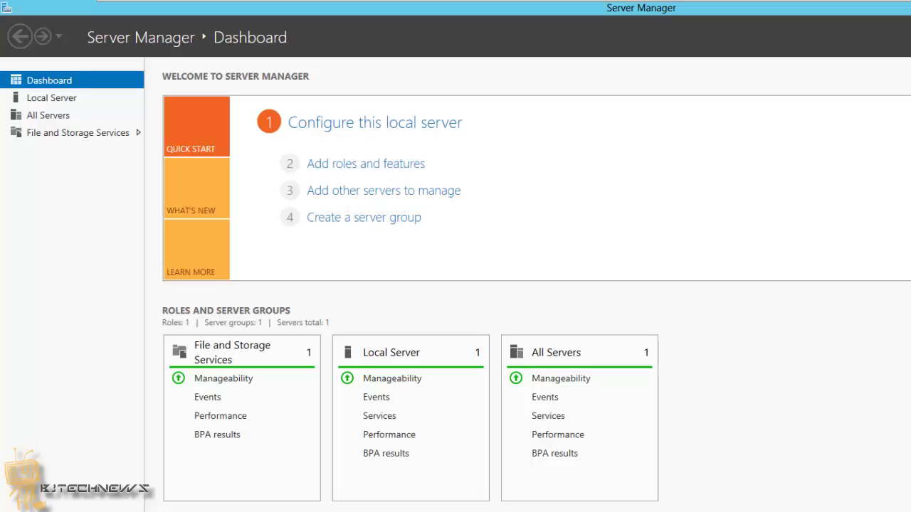
Select the Active Directory Domain Services role for bj-2012, adding its required features
left_click(813, 37)
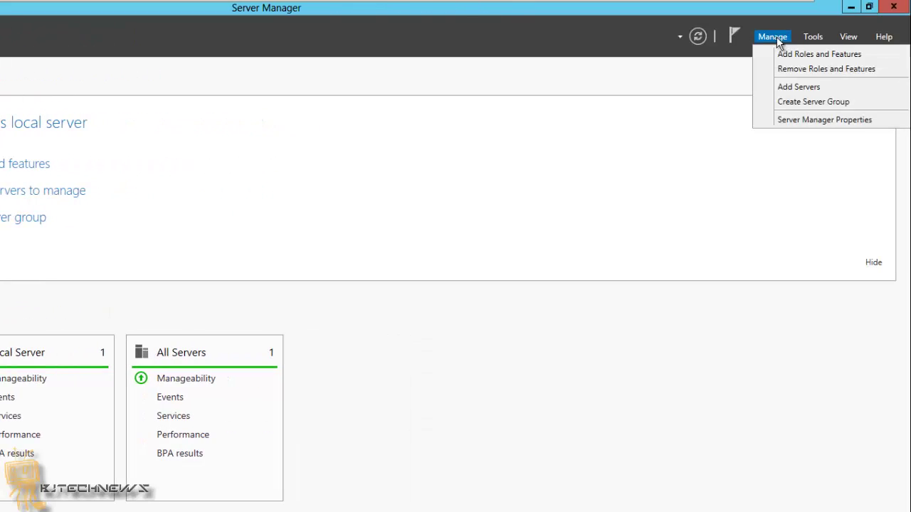
left_click(818, 57)
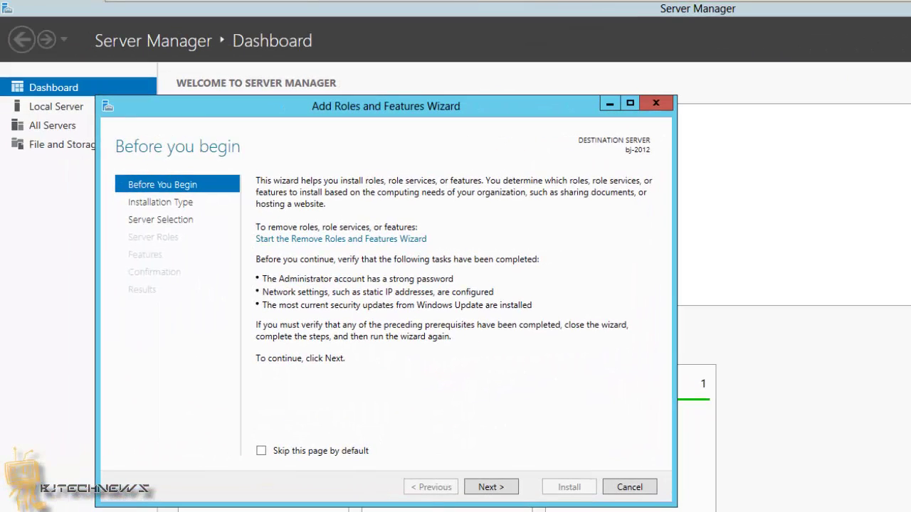
left_click(489, 488)
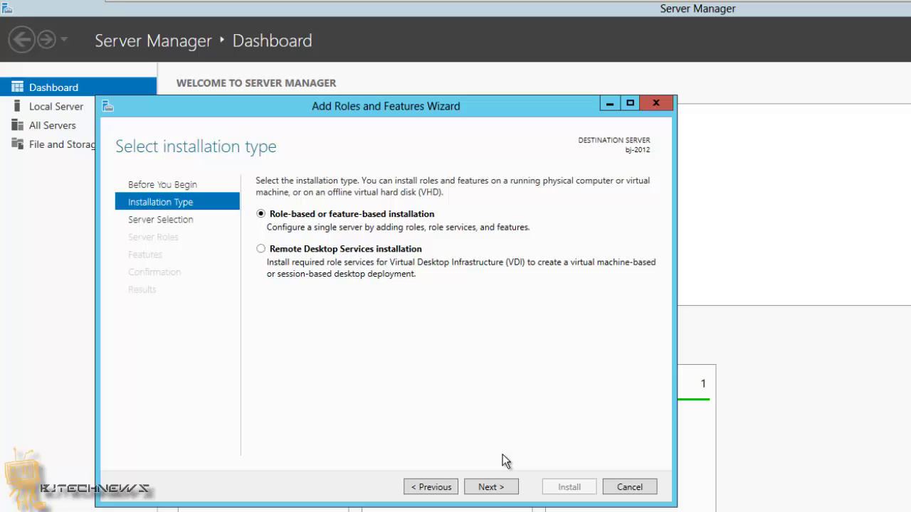
left_click(491, 487)
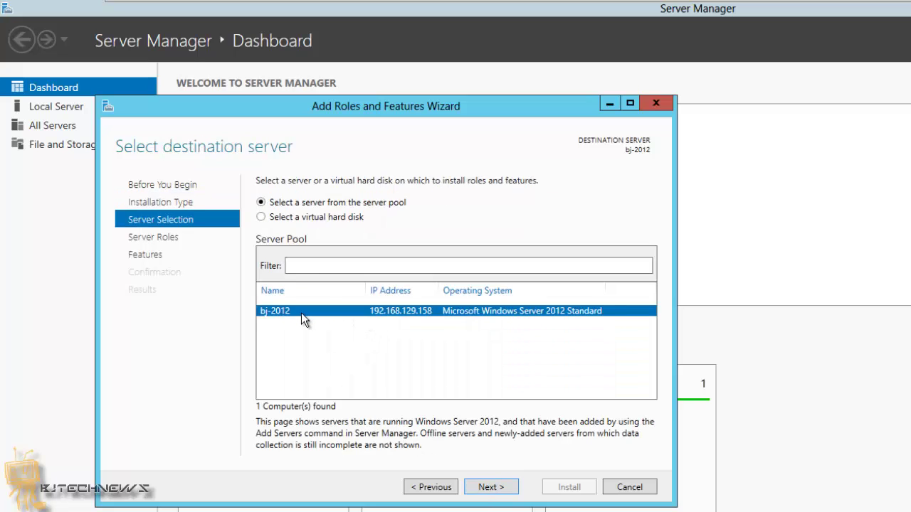
left_click(496, 489)
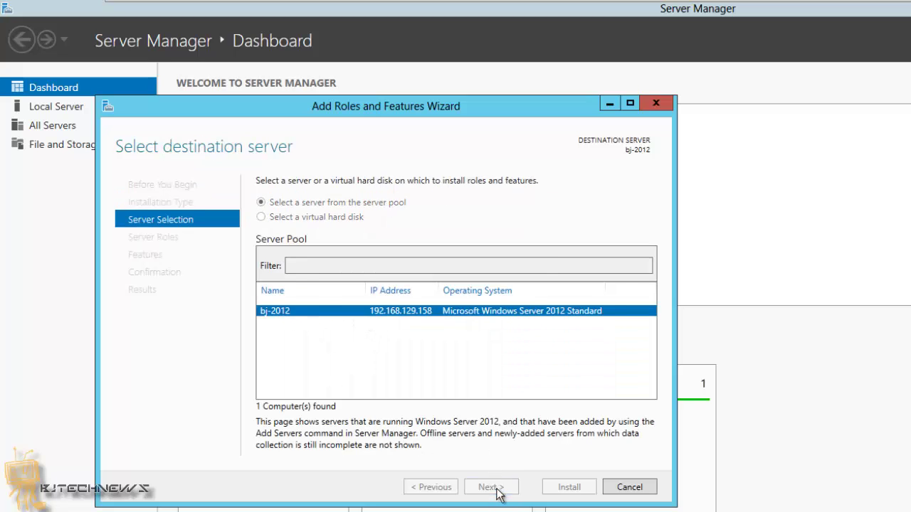
left_click(279, 242)
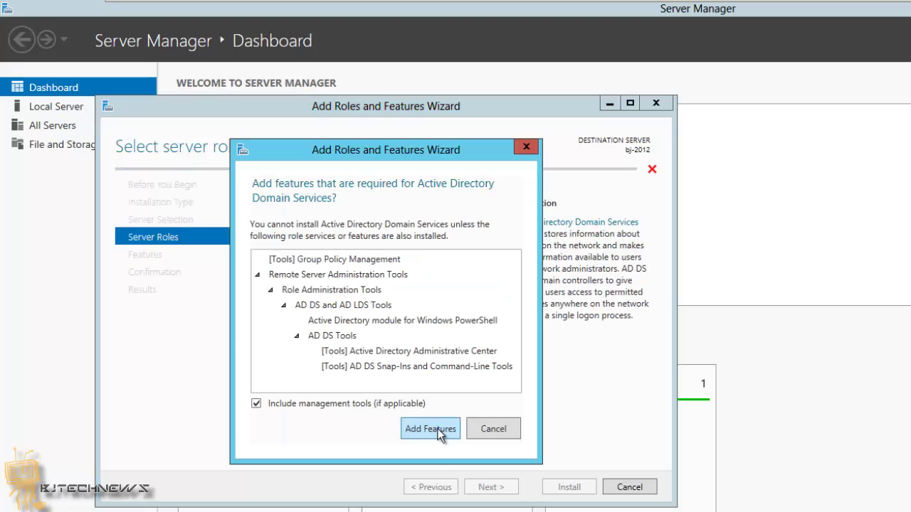
left_click(430, 429)
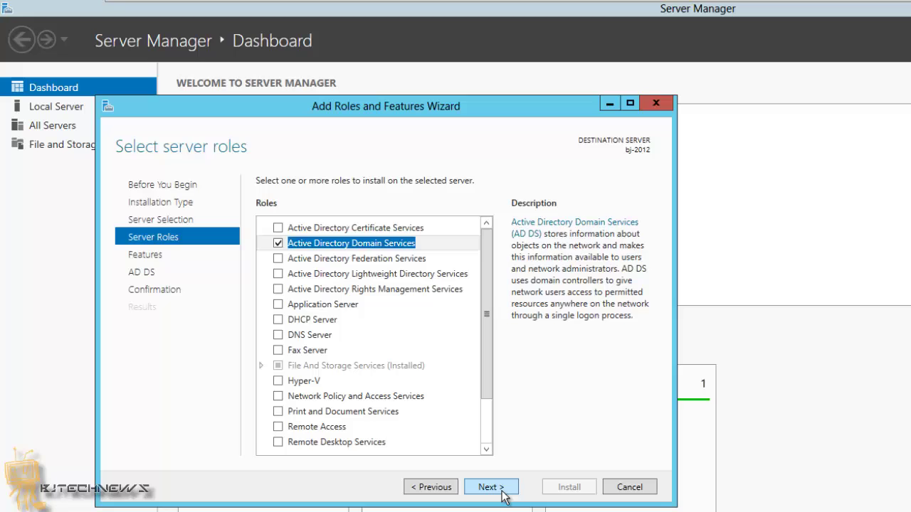
Install the AD DS role with automatic restart allowed if required
left_click(504, 495)
left_click(496, 491)
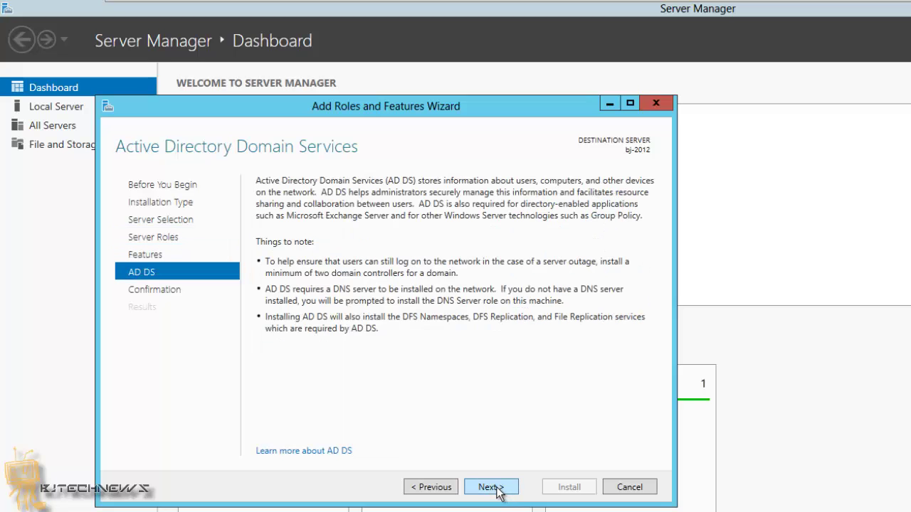
left_click(498, 489)
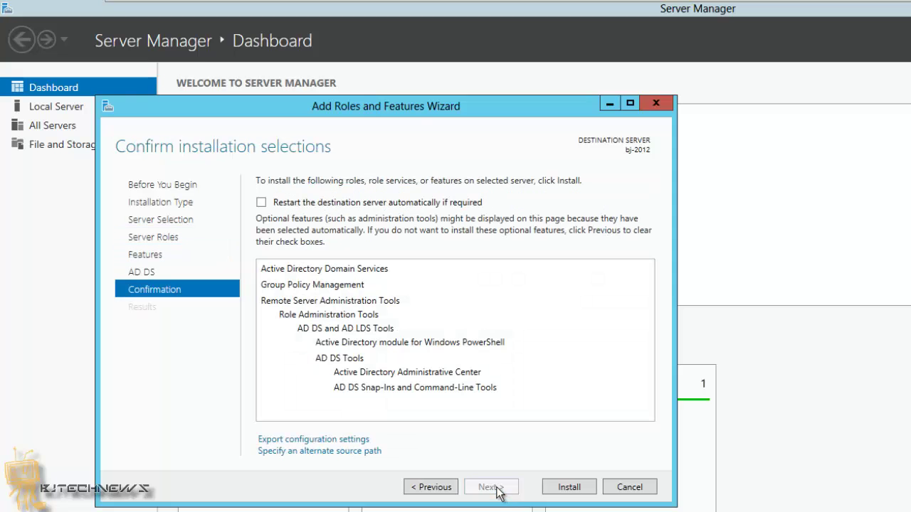
left_click(262, 202)
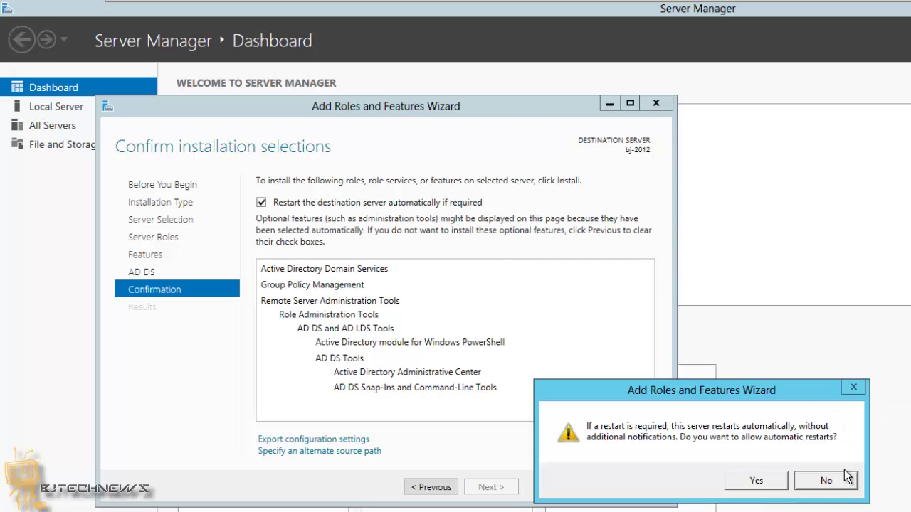
left_click(769, 481)
left_click(580, 488)
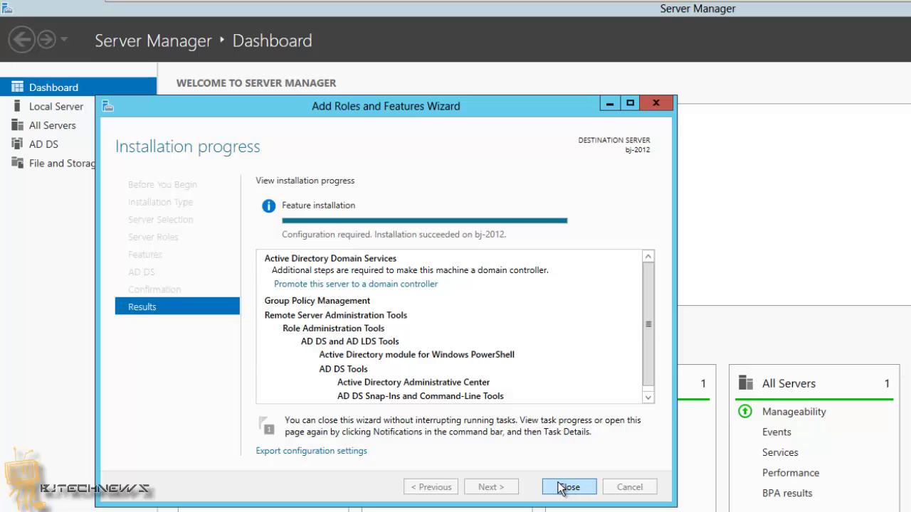
Promote bj-2012 into existing domain bjtech.edu using bjtech\Administrator credentials and its password
left_click(369, 285)
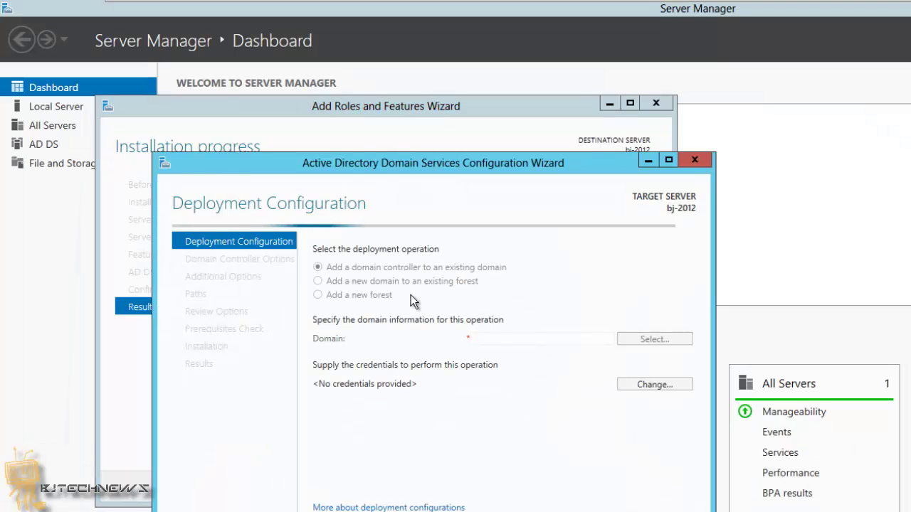
left_click(491, 339)
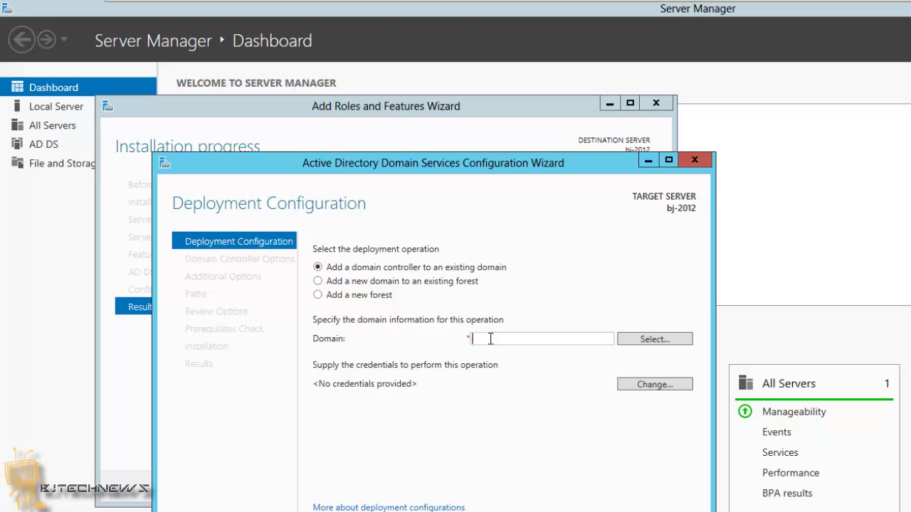
type("bjtech.edu")
left_click(640, 386)
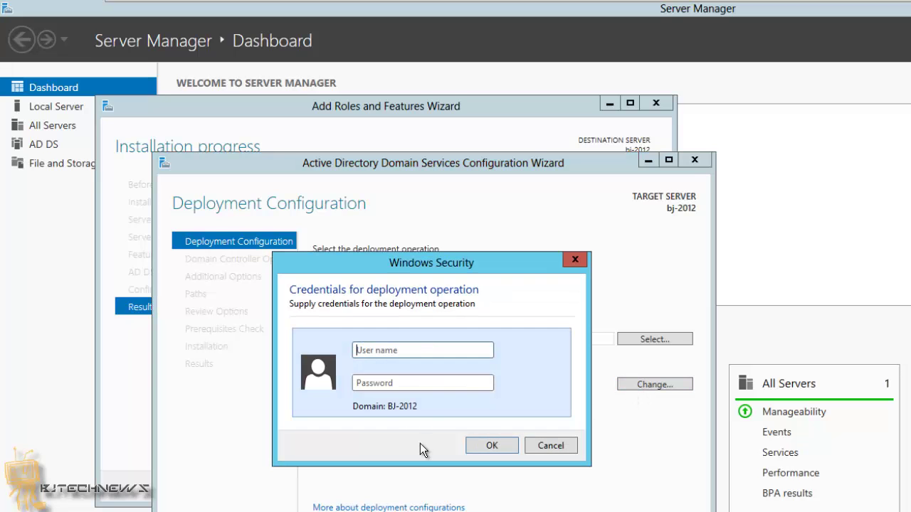
type("bjtech\\Administrator")
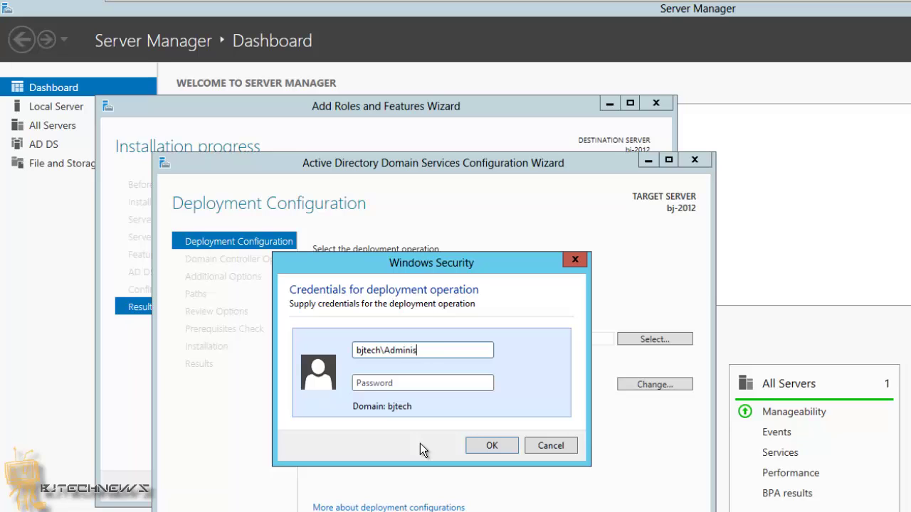
key("Tab")
type("••••••")
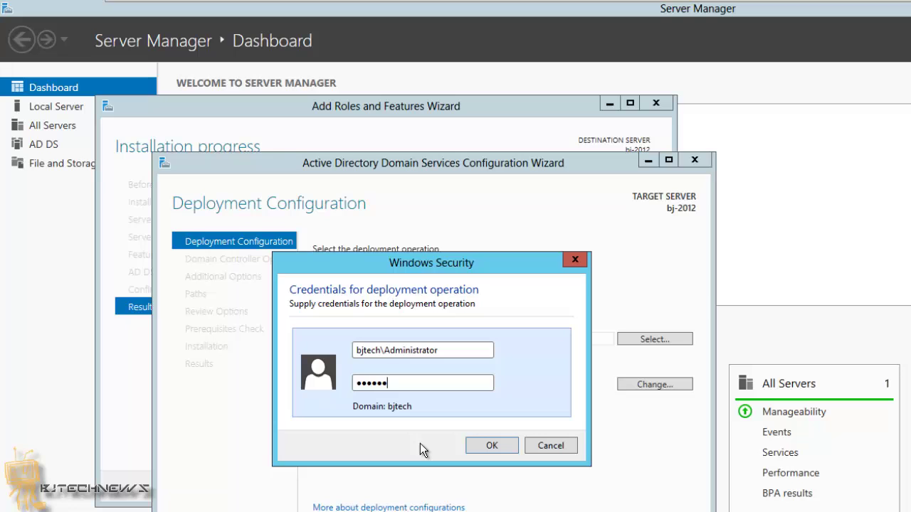
type("•••")
left_click(491, 445)
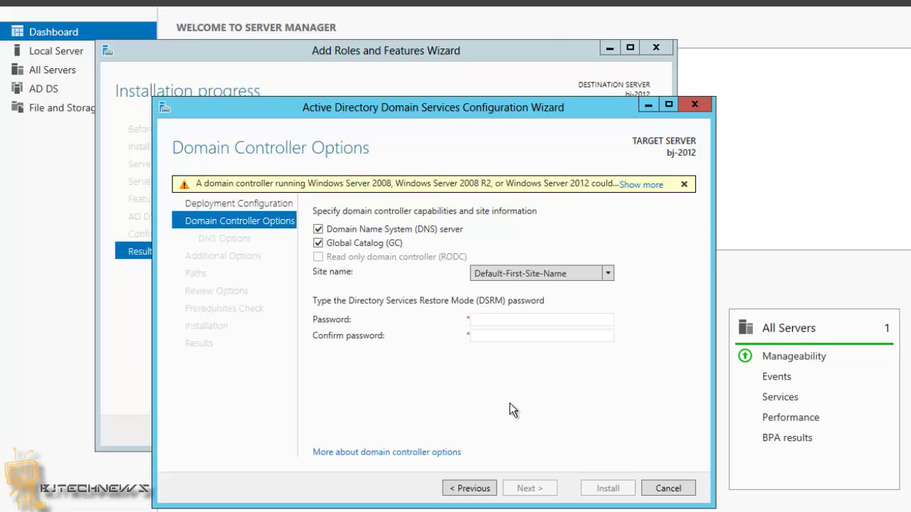
Enter and confirm the DSRM password and continue to the additional options
left_click(512, 319)
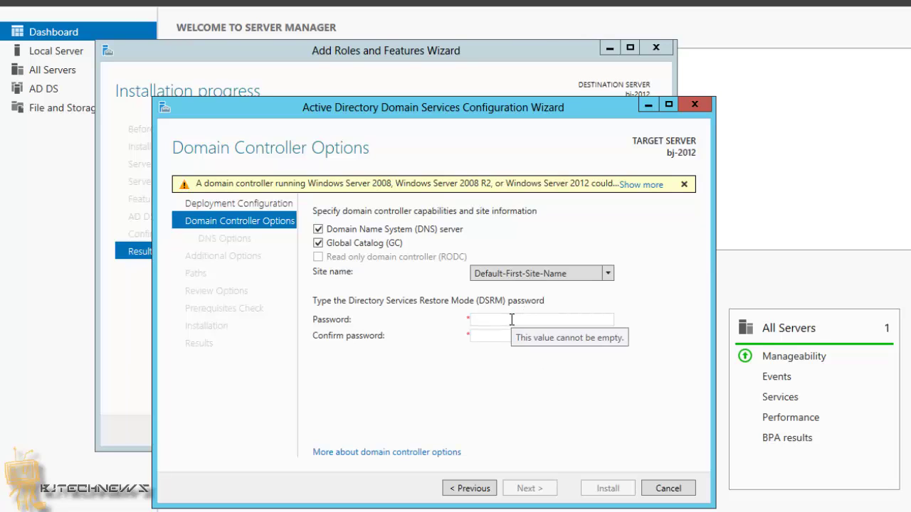
type("Passw0rd")
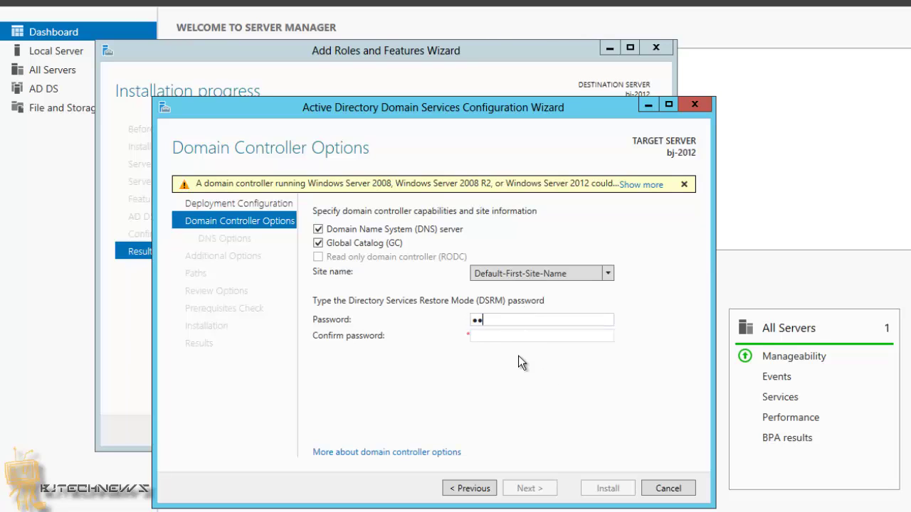
key("Tab")
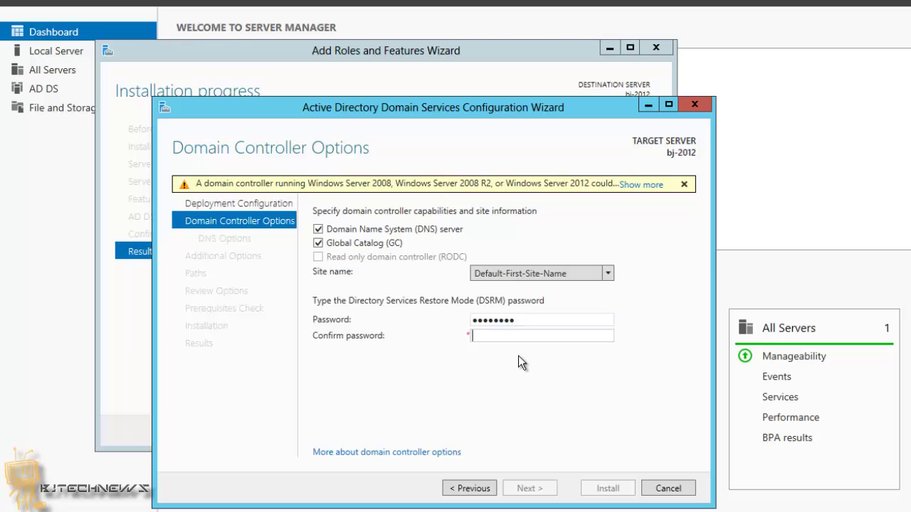
type("Passw0rd")
left_click(542, 491)
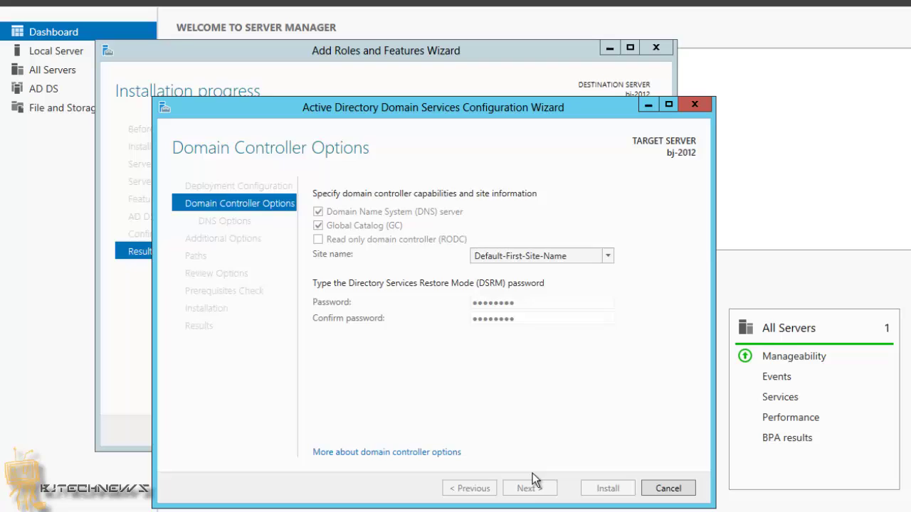
left_click(527, 489)
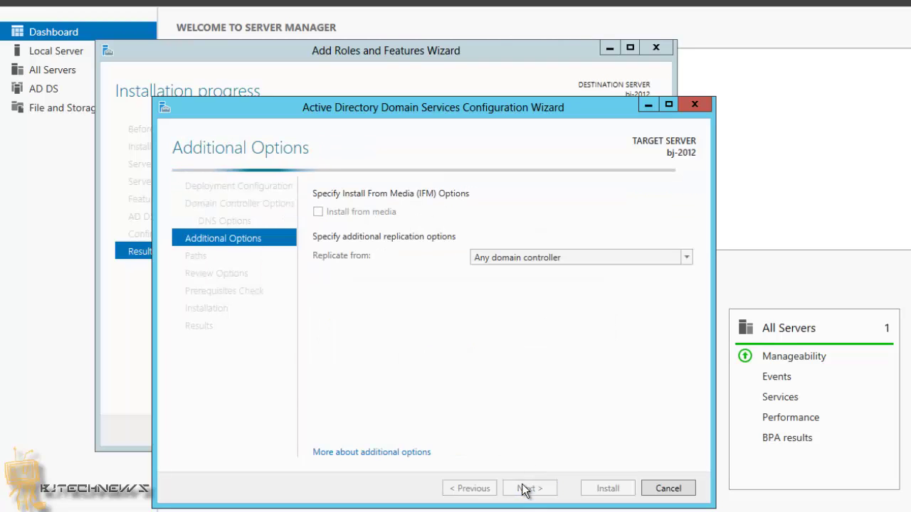
Replicate from bj-2003.bjtech.edu and keep the default database and log paths
left_click(543, 261)
left_click(536, 288)
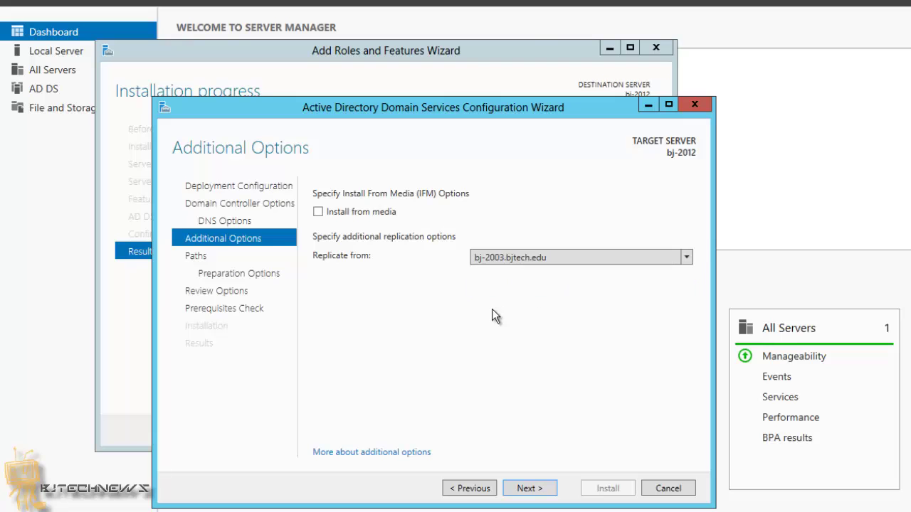
left_click(520, 484)
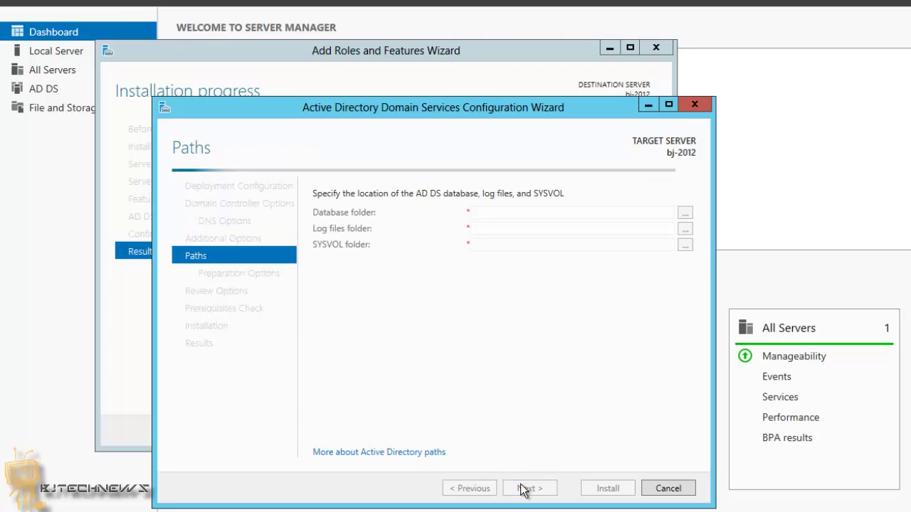
left_click(516, 483)
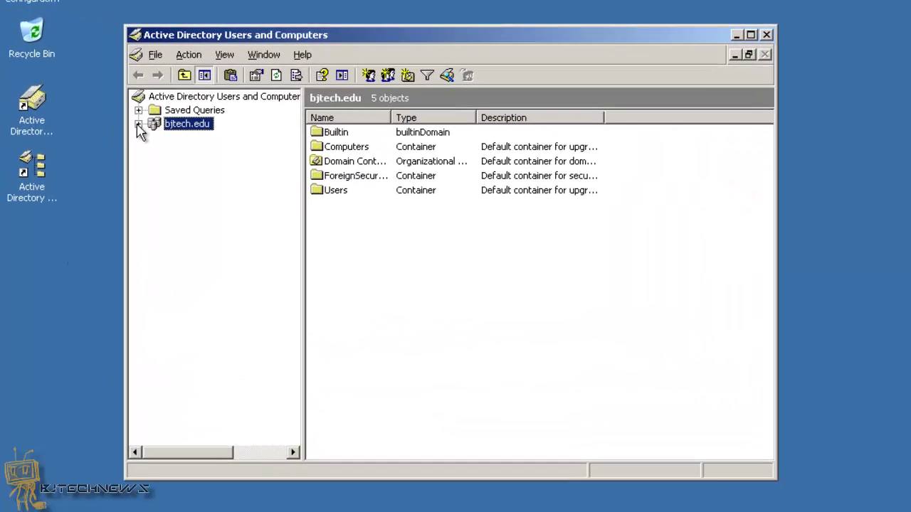
On bj-2003, show and refresh bjtech.edu's Domain Controllers container, listing only BJ-2003
left_click(76, 69)
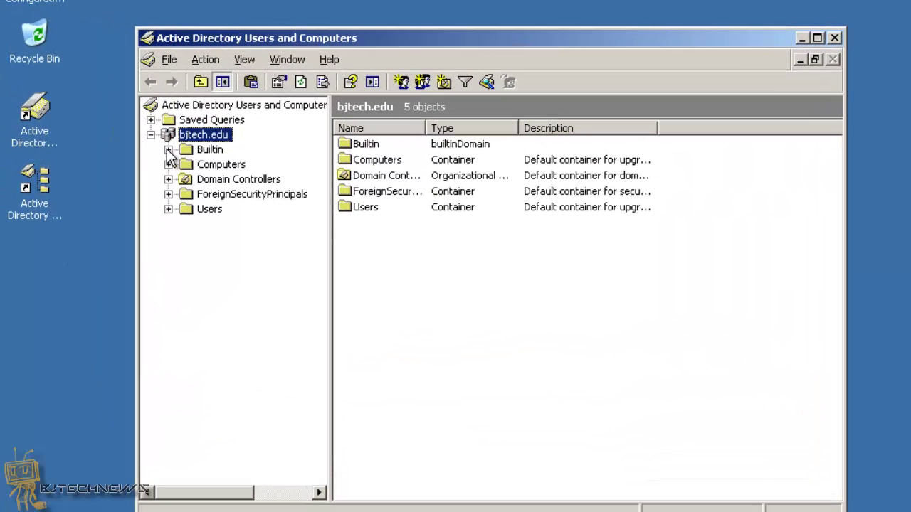
left_click(221, 179)
mouse_move(372, 163)
left_mouse_down()
mouse_move(475, 226)
mouse_move(458, 260)
mouse_move(414, 258)
mouse_move(597, 303)
left_mouse_up()
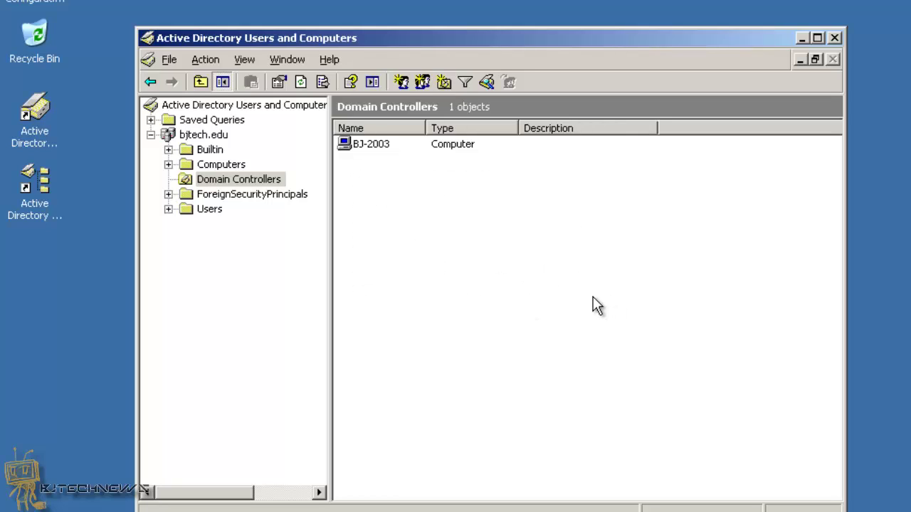
right_click(398, 189)
left_click(451, 279)
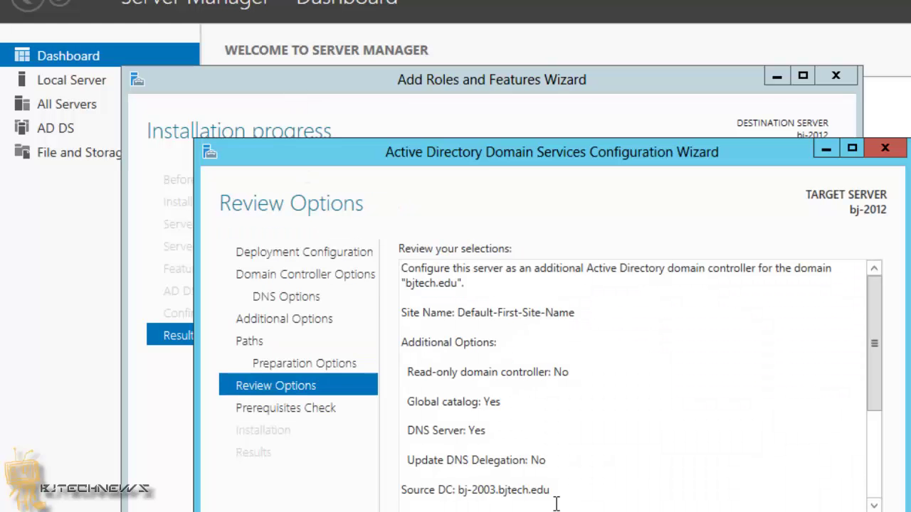
Pass the prerequisites check and install the domain controller promotion on bj-2012
left_click(563, 511)
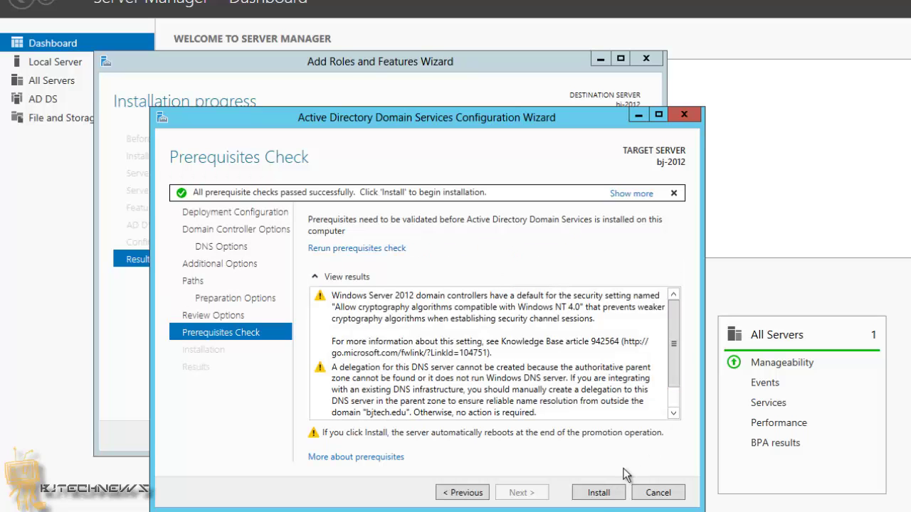
left_click(599, 493)
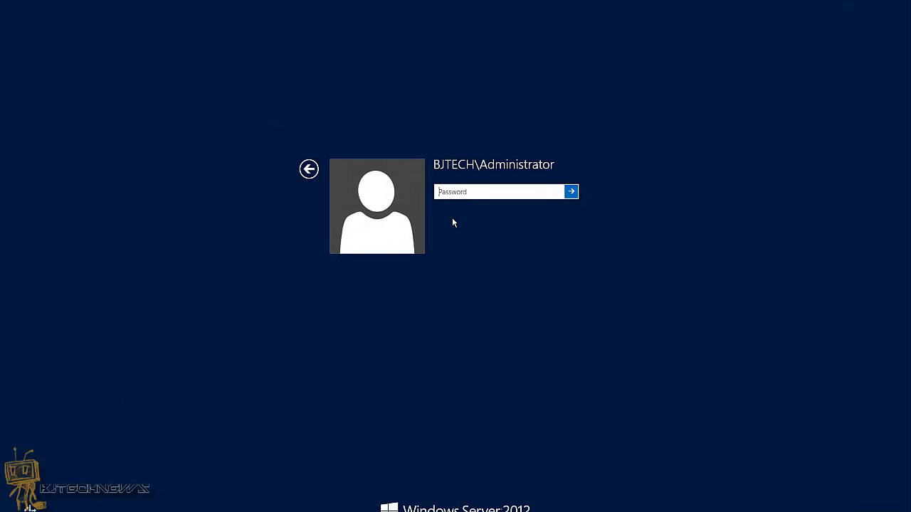
Sign in to bj-2012 as the domain administrator with the account password
type("••")
key("Return")
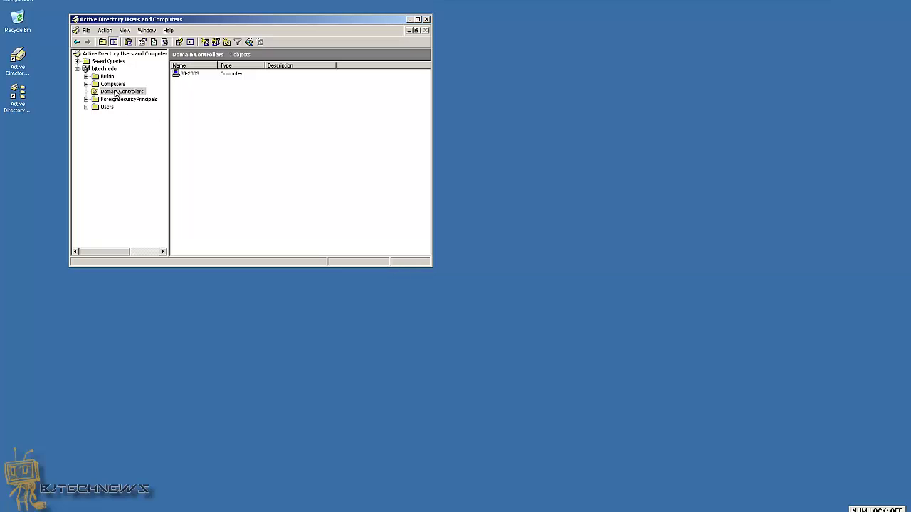
Refresh Domain Controllers and confirm BJ-2012's operating system is Windows Server 2012 Standard 6.2
right_click(185, 99)
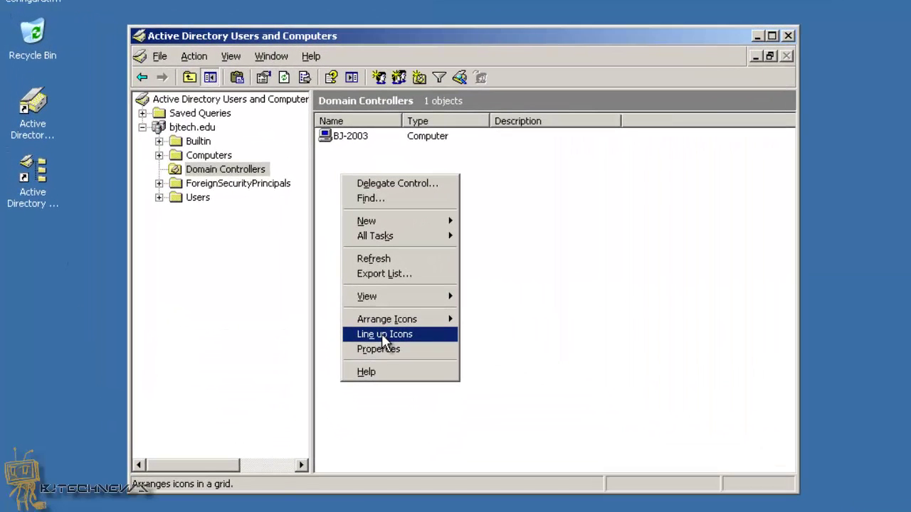
left_click(404, 259)
left_click(358, 156)
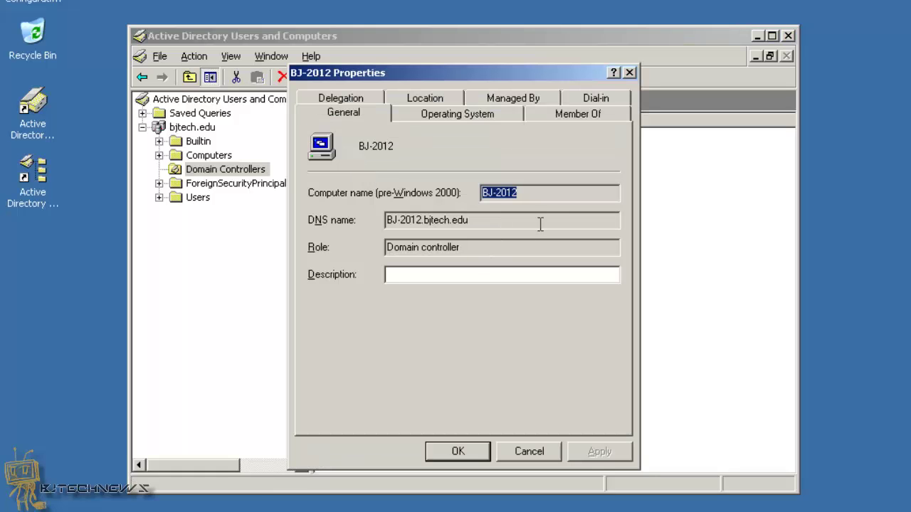
left_click(447, 112)
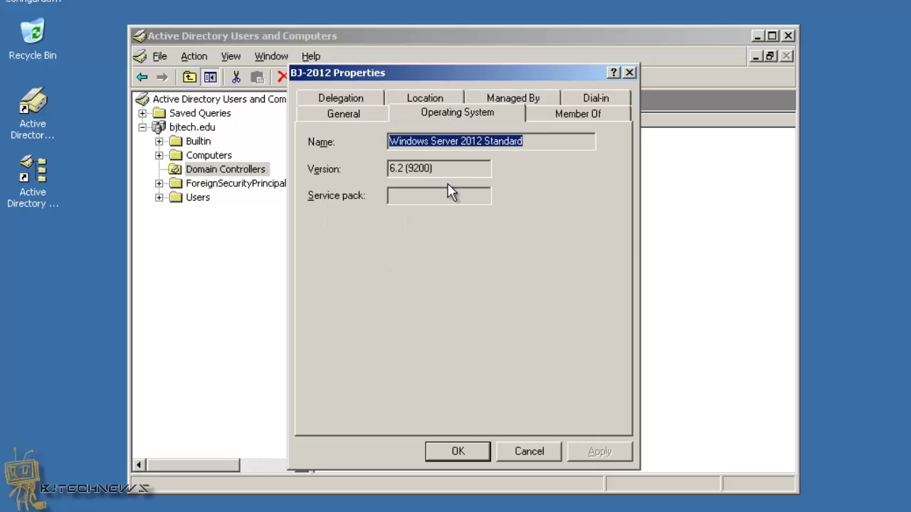
left_click(523, 452)
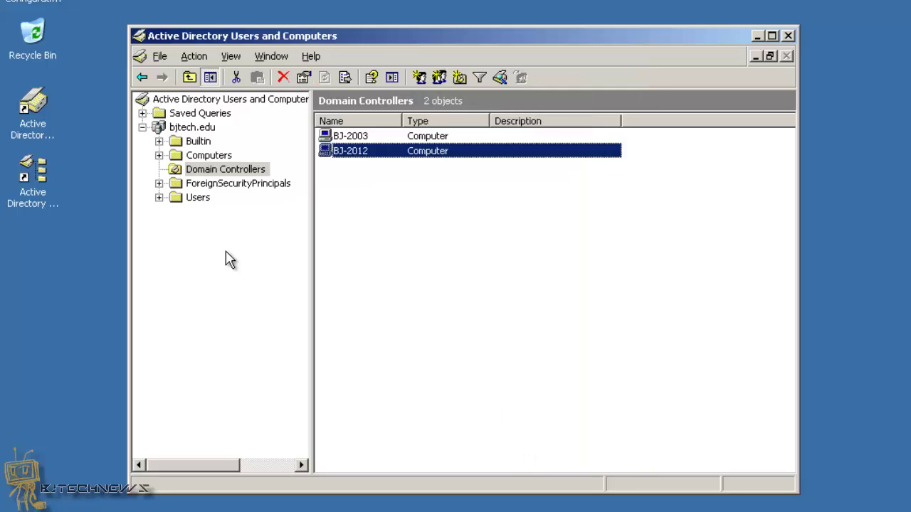